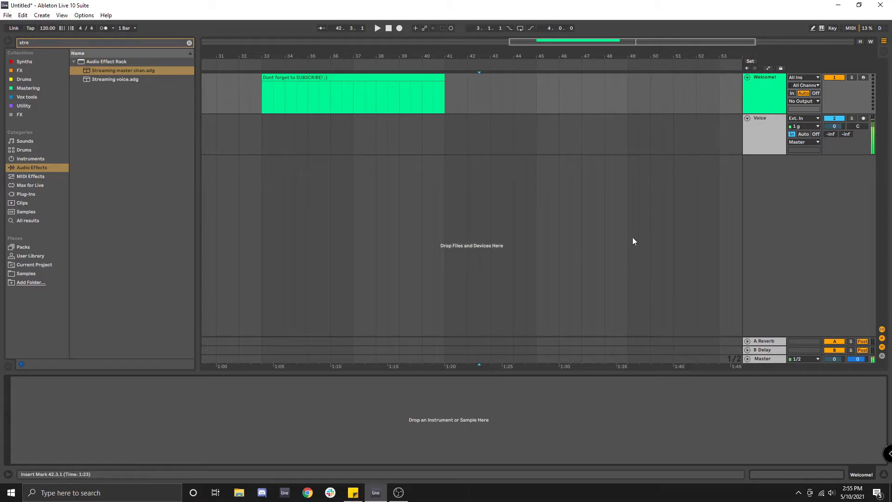
Step: Insert a new audio track below the existing tracks
{"action": "right_click", "coordinate": [777, 177]}
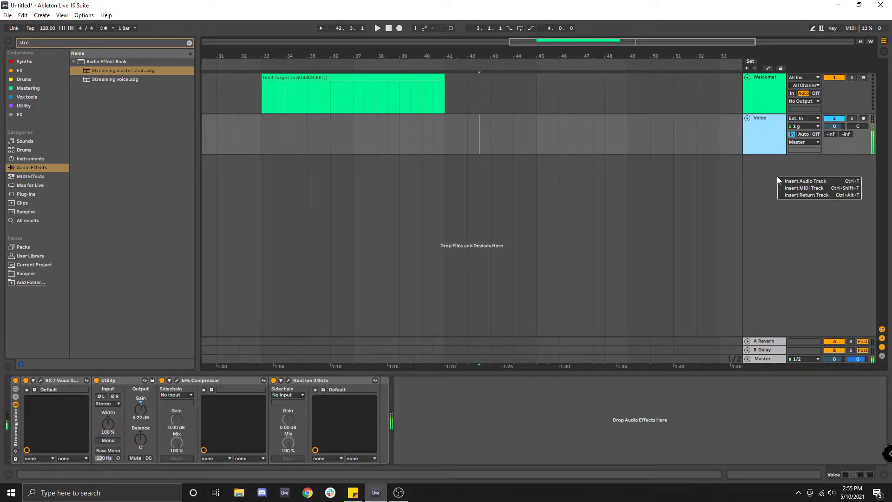
{"action": "left_click", "coordinate": [791, 180]}
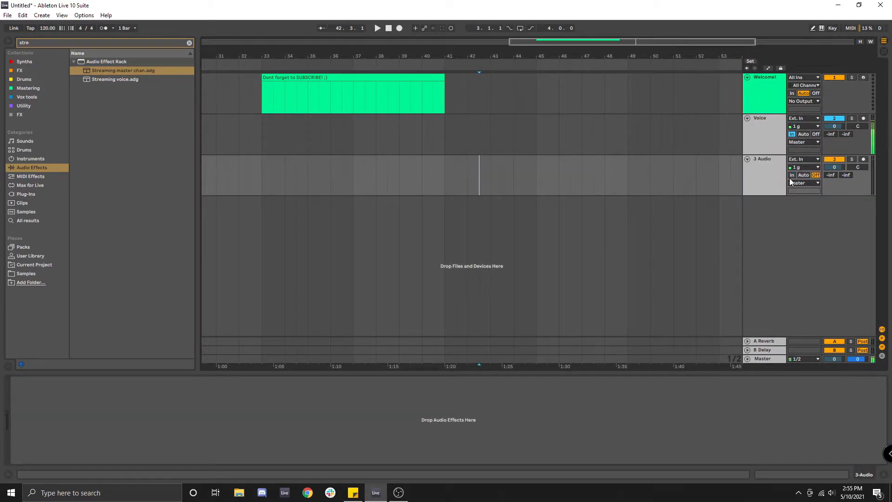
Step: Clear the browser search, then place the 70es Funk Flute 'FL - Em - 119 Funky Flute Riff 01' sample onto the new audio track at bar 33 and play it
{"action": "left_click", "coordinate": [32, 43]}
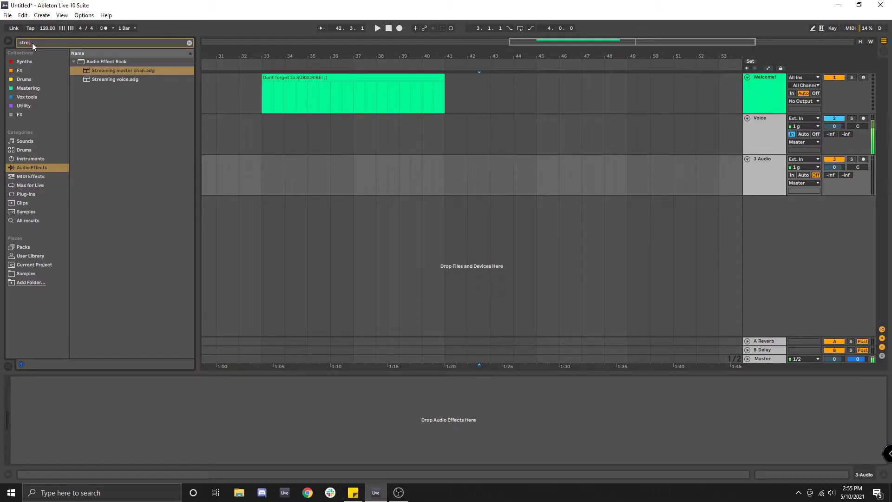
{"action": "key", "text": "Escape"}
{"action": "left_click", "coordinate": [28, 264]}
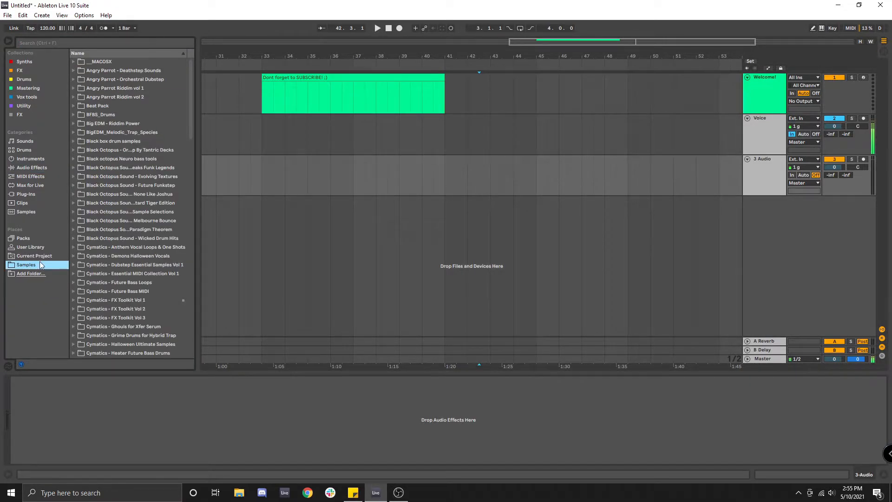
{"action": "left_click", "coordinate": [73, 167]}
{"action": "left_click", "coordinate": [79, 177]}
{"action": "left_click", "coordinate": [85, 203]}
{"action": "left_click", "coordinate": [134, 248]}
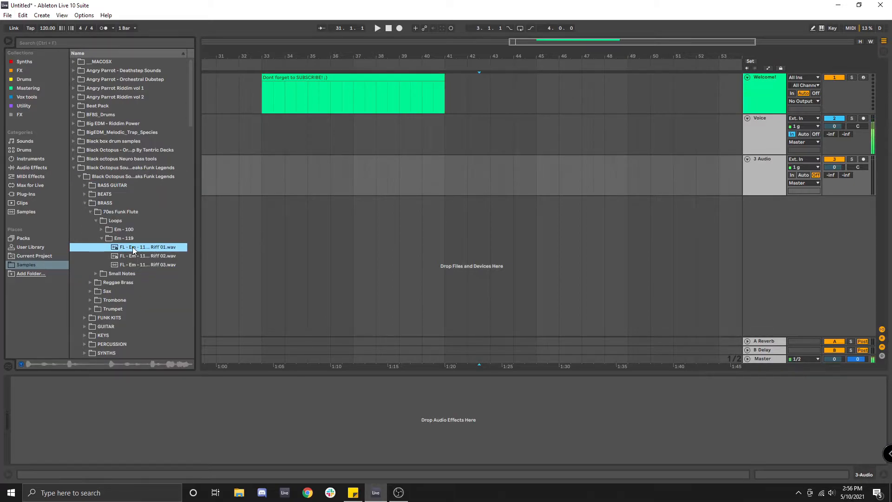
{"action": "left_click_drag", "start_coordinate": [134, 250], "coordinate": [266, 182]}
{"action": "key", "text": "space"}
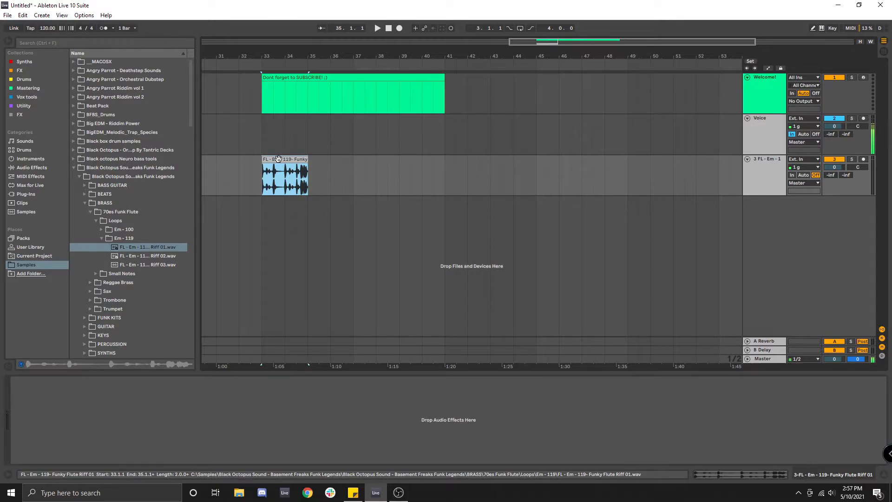
Step: Insert another audio track, arm it, and record an audio clip on it
{"action": "right_click", "coordinate": [754, 175]}
{"action": "left_click", "coordinate": [787, 240]}
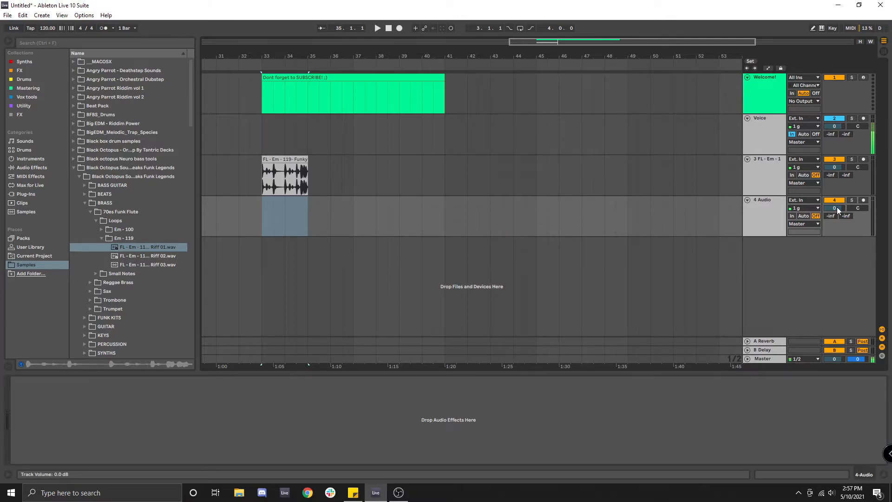
{"action": "left_click", "coordinate": [864, 201]}
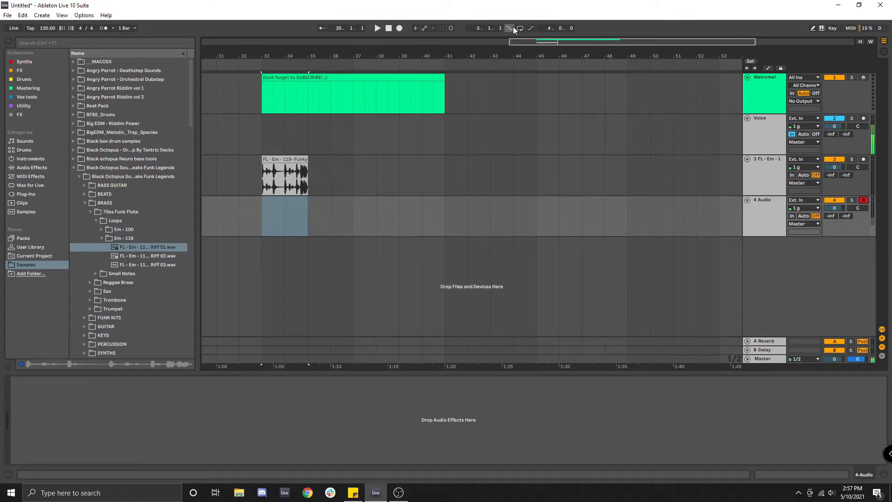
{"action": "left_click", "coordinate": [400, 29]}
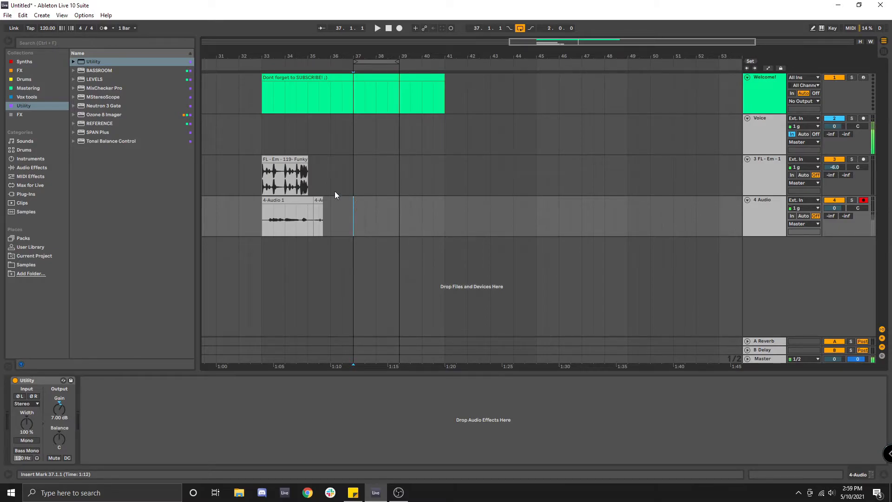
Step: Open the recorded audio clip in the detail view to inspect its waveform, then close it
{"action": "left_click", "coordinate": [291, 195]}
{"action": "left_click", "coordinate": [163, 302]}
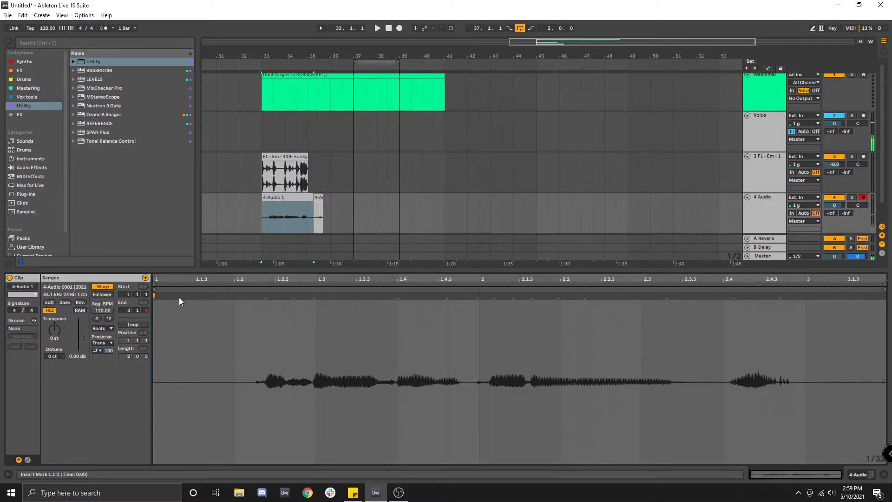
{"action": "double_click", "coordinate": [545, 270]}
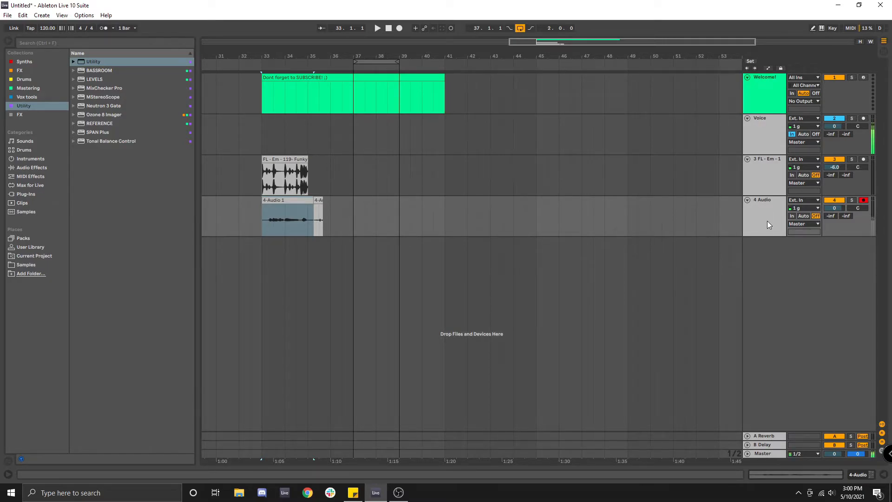
Step: Insert a MIDI track and load the Serum_x64 synth from the Synths collection onto it
{"action": "right_click", "coordinate": [776, 281]}
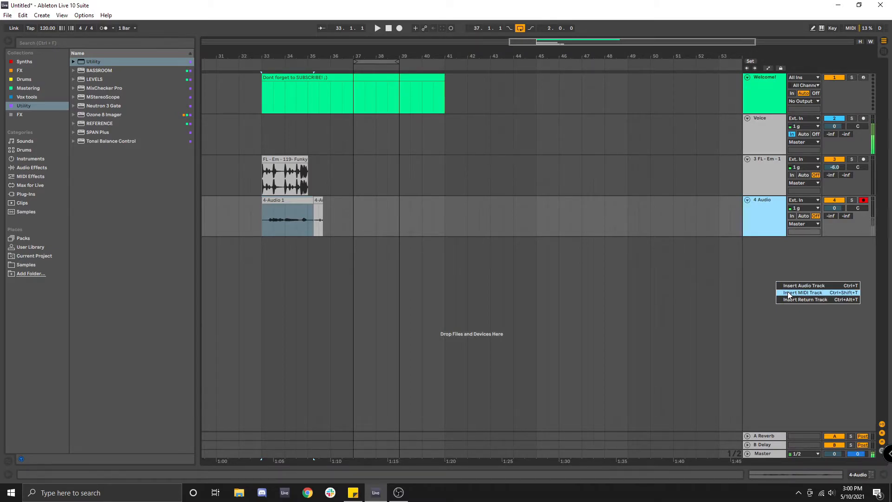
{"action": "left_click", "coordinate": [788, 293]}
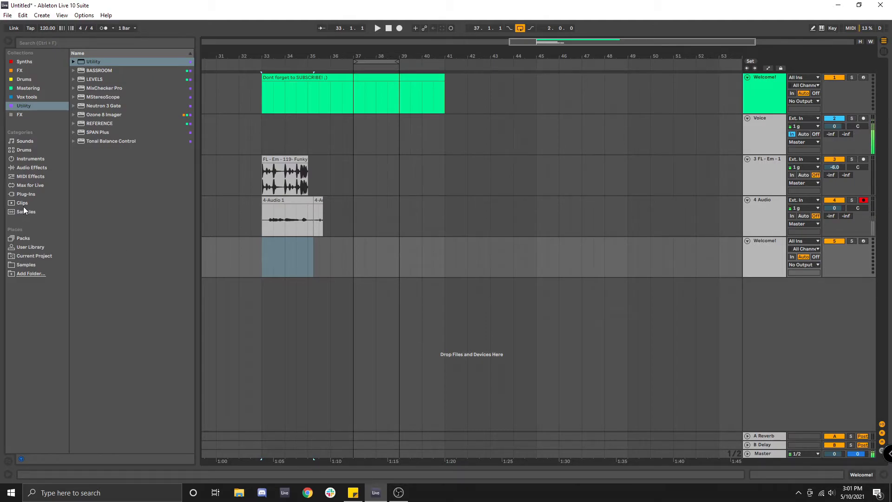
{"action": "left_click", "coordinate": [24, 62]}
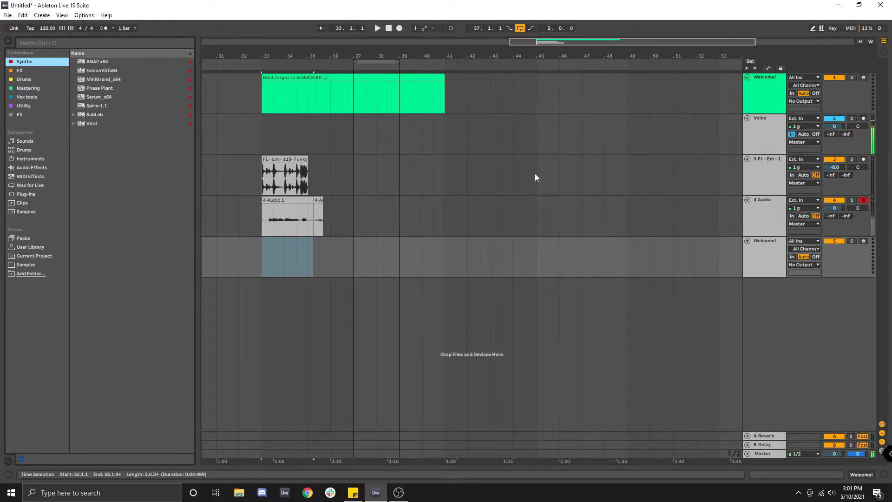
{"action": "double_click", "coordinate": [763, 254]}
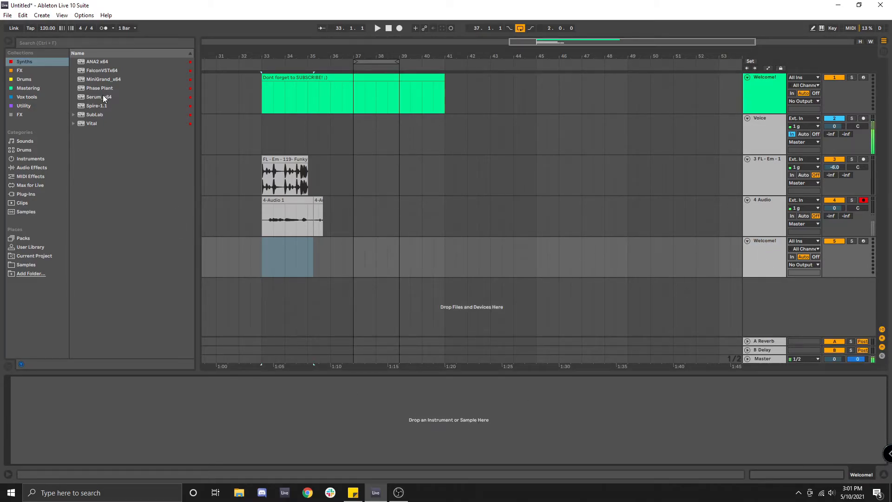
{"action": "left_click_drag", "start_coordinate": [100, 97], "coordinate": [302, 405]}
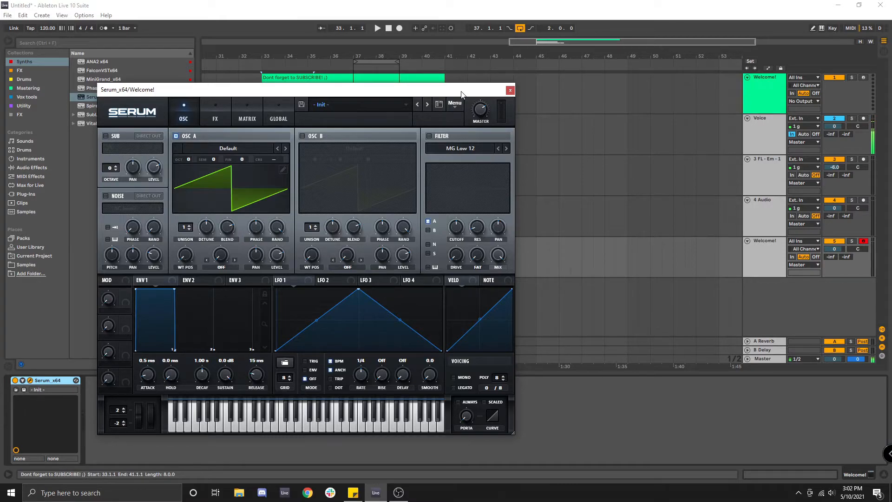
{"action": "left_click", "coordinate": [510, 90]}
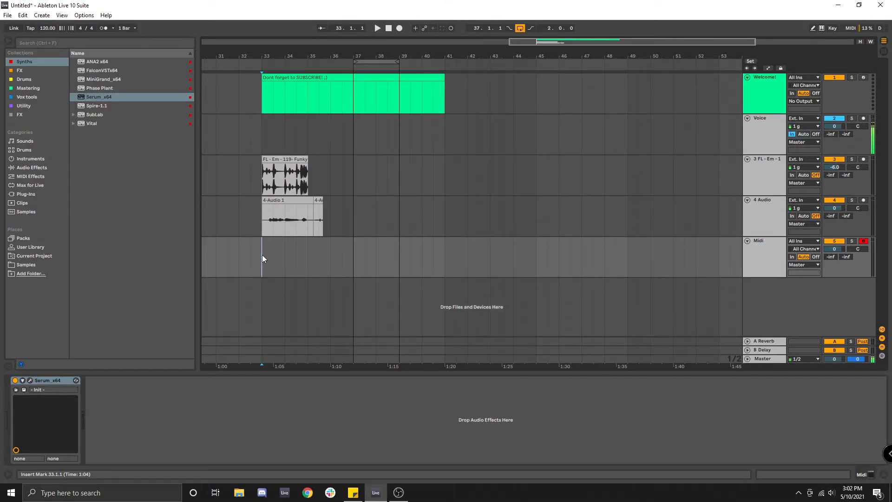
Step: Insert a two-bar MIDI clip from bar 33 on the MIDI track
{"action": "left_click_drag", "start_coordinate": [268, 256], "coordinate": [305, 255]}
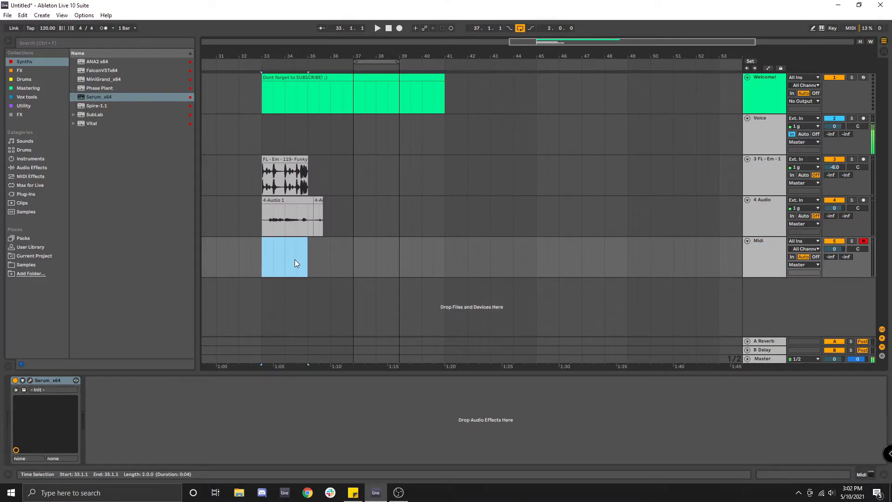
{"action": "right_click", "coordinate": [294, 261]}
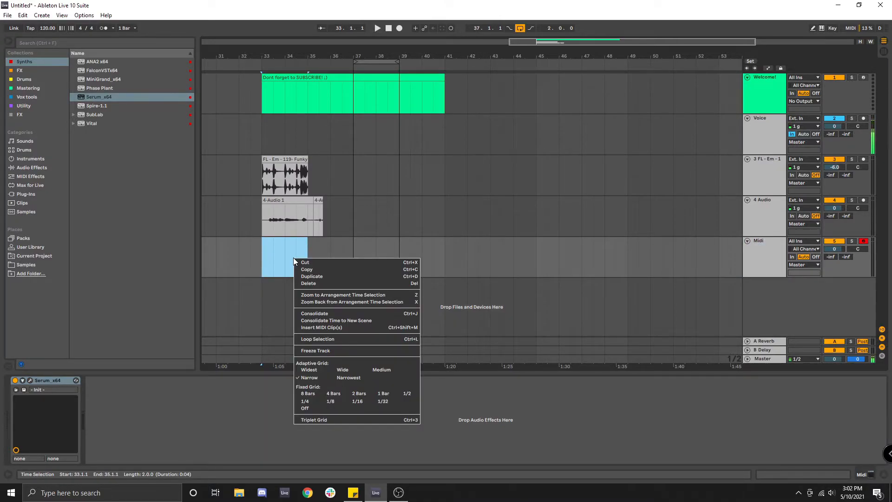
{"action": "left_click", "coordinate": [323, 327]}
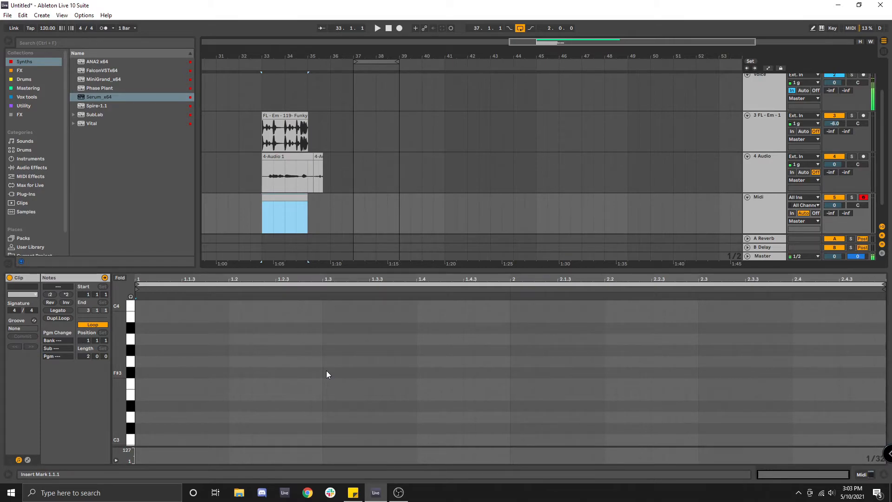
Step: Open the MIDI clip and draw an A3 note lasting about one beat near the clip start
{"action": "left_click", "coordinate": [765, 172]}
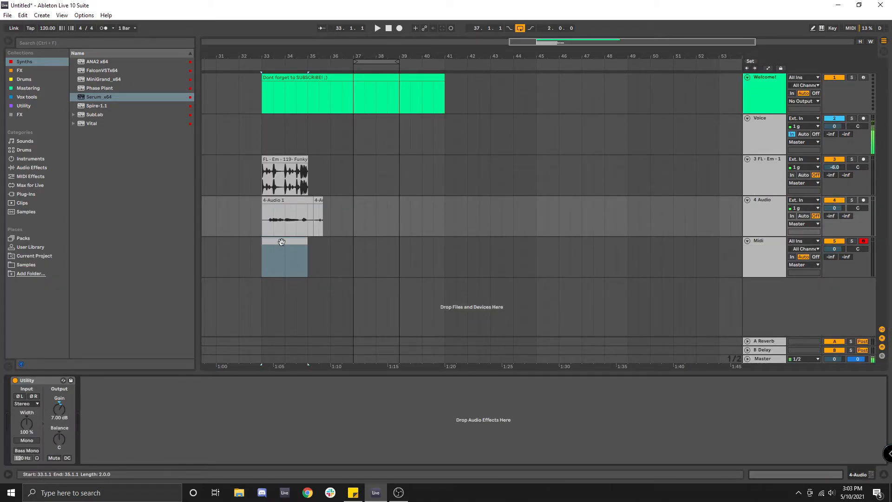
{"action": "double_click", "coordinate": [281, 242]}
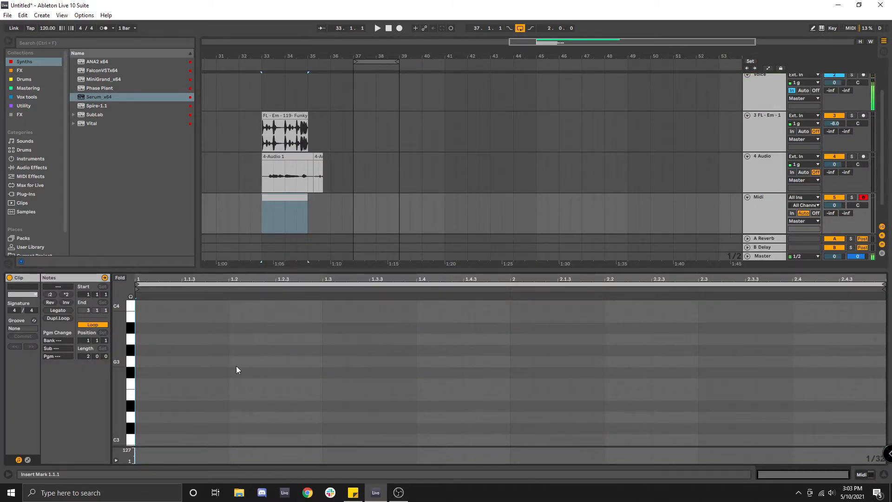
{"action": "double_click", "coordinate": [159, 363]}
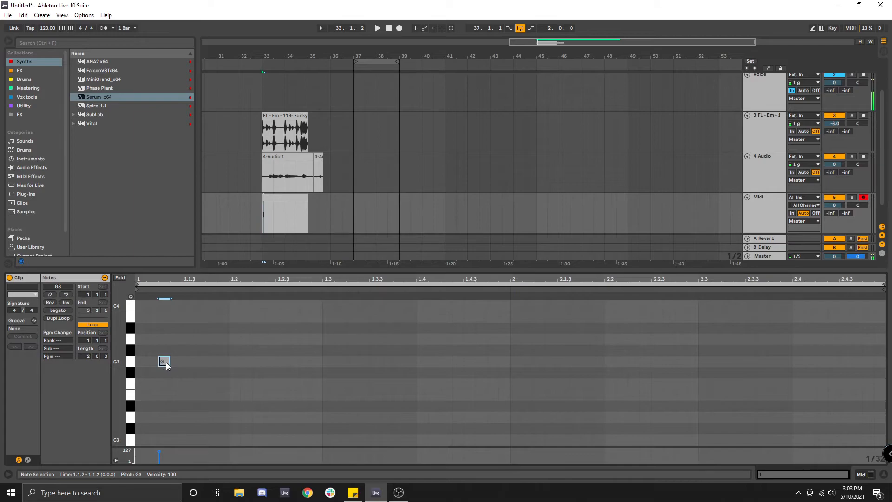
{"action": "left_click_drag", "start_coordinate": [169, 362], "coordinate": [225, 346]}
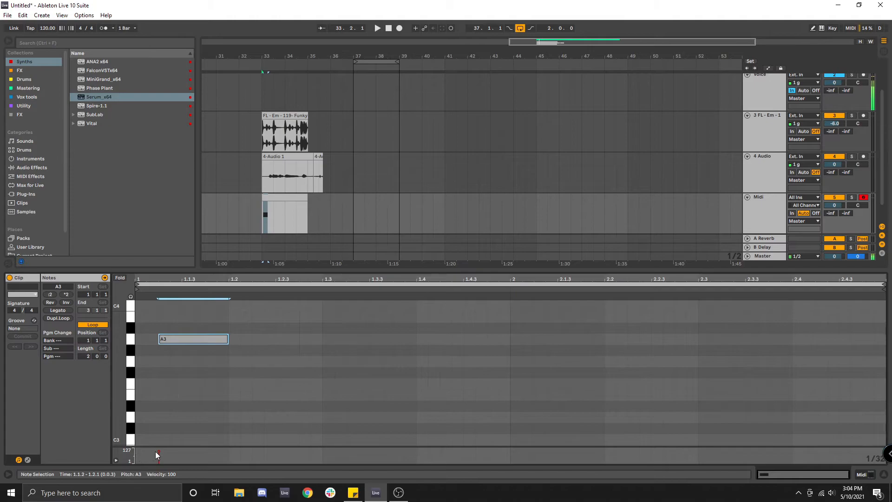
{"action": "left_click", "coordinate": [252, 327]}
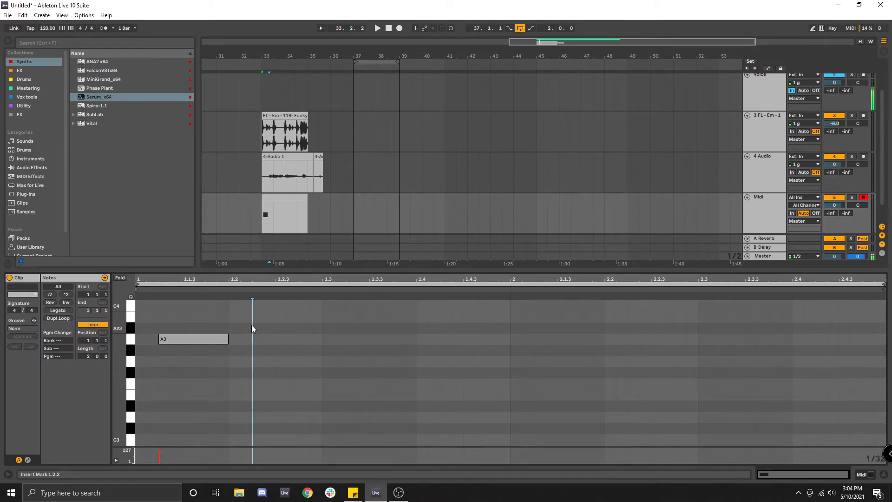
Step: Arrange the A3 note at the clip start, add a G3 note after it, and audition the clip
{"action": "left_click_drag", "start_coordinate": [212, 339], "coordinate": [326, 365]}
{"action": "double_click", "coordinate": [233, 362]}
{"action": "left_click", "coordinate": [319, 331]}
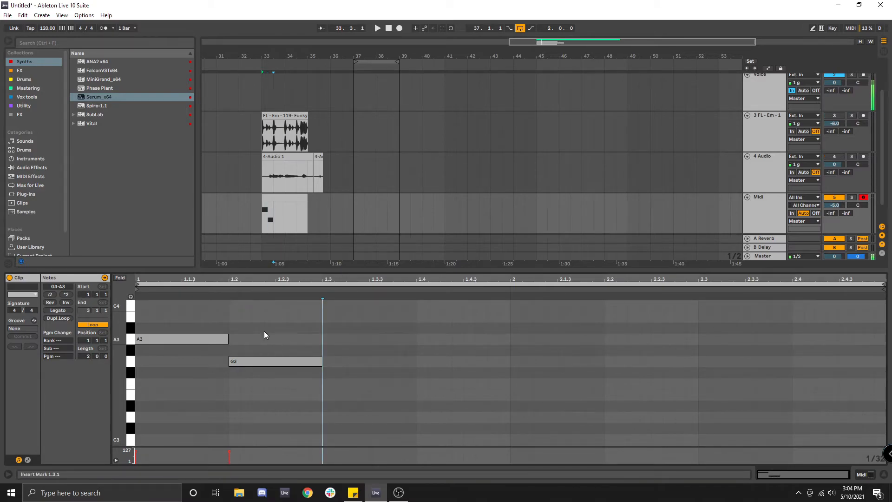
{"action": "left_click", "coordinate": [139, 317]}
{"action": "key", "text": "space"}
Step: Move the G3 note up to A3 starting around beat 1.3.2 and play the clip
{"action": "key", "text": "space"}
{"action": "left_click_drag", "start_coordinate": [306, 361], "coordinate": [428, 344]}
{"action": "key", "text": "space"}
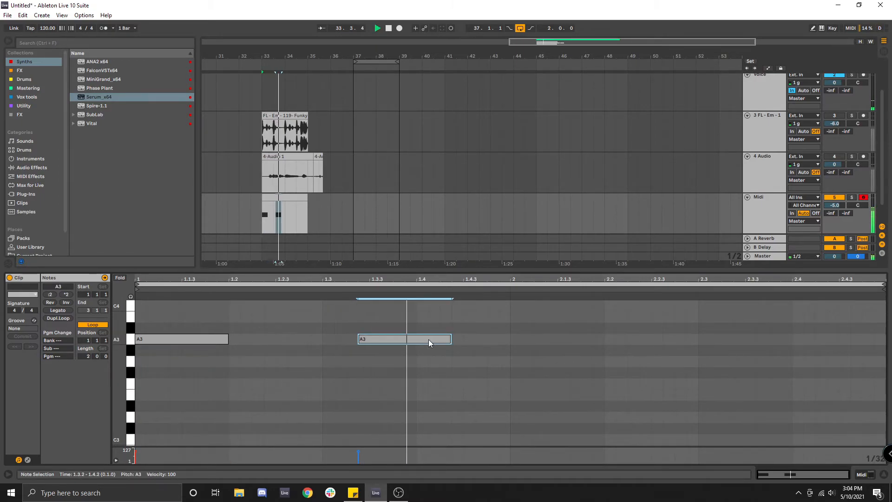
{"action": "key", "text": "space"}
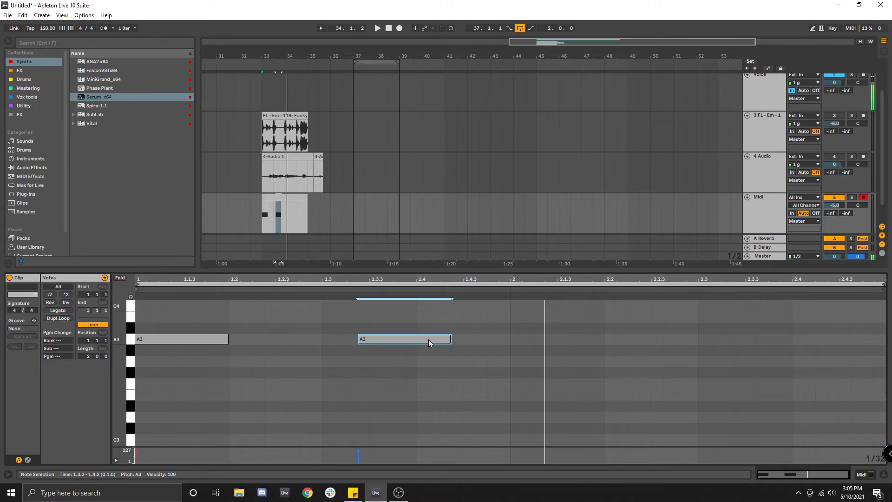
Step: Enable the computer MIDI keyboard, toggle the MIDI track's arm, and play test notes on Serum
{"action": "key", "text": "m"}
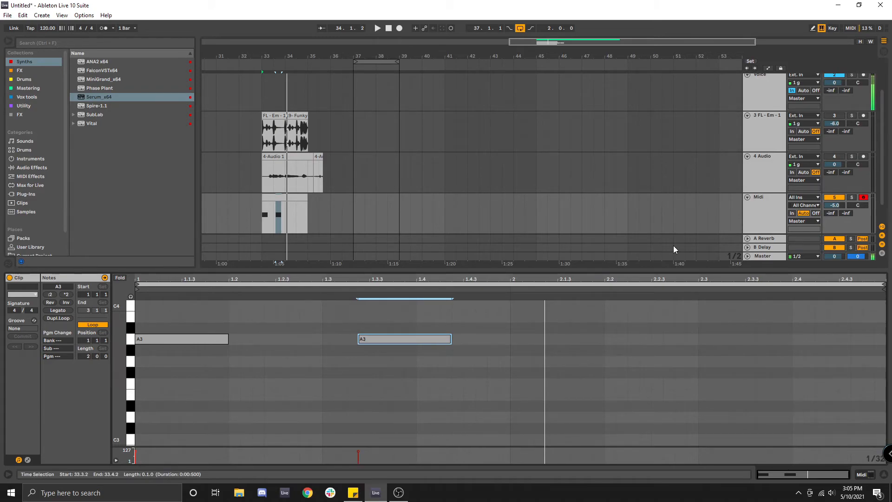
{"action": "left_click", "coordinate": [864, 198]}
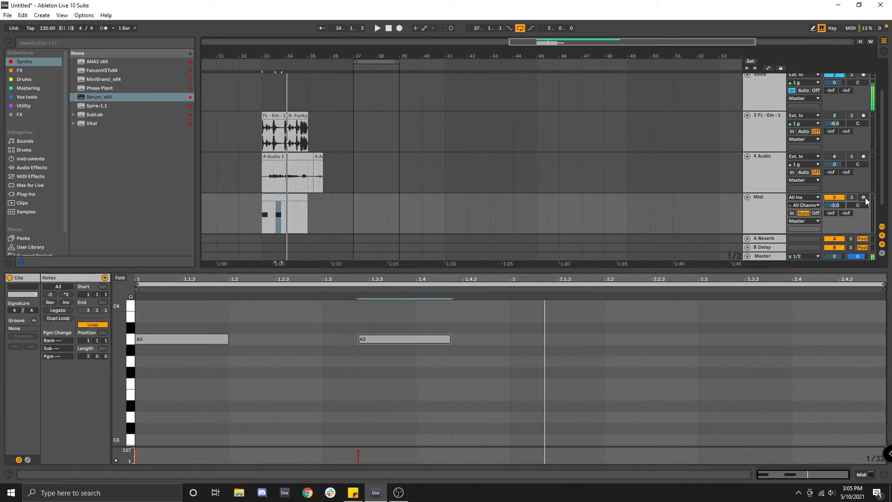
{"action": "left_click", "coordinate": [865, 198]}
{"action": "key", "text": "f"}
{"action": "key", "text": "d"}
{"action": "key", "text": "s"}
{"action": "key", "text": "d"}
{"action": "left_click", "coordinate": [865, 198]}
{"action": "left_click", "coordinate": [866, 198]}
{"action": "key", "text": "f"}
{"action": "key", "text": "d"}
Step: Record a MIDI performance onto the MIDI track starting at bar 33, then stop playback
{"action": "left_click", "coordinate": [263, 217]}
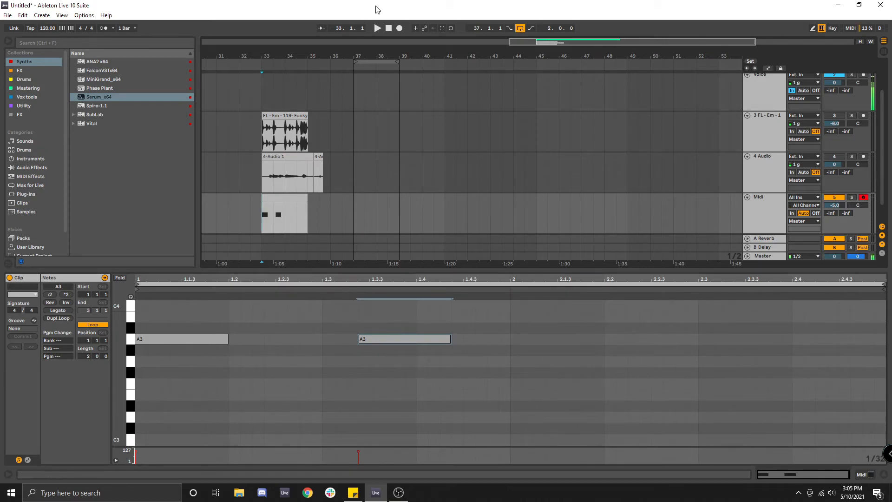
{"action": "left_click", "coordinate": [401, 28]}
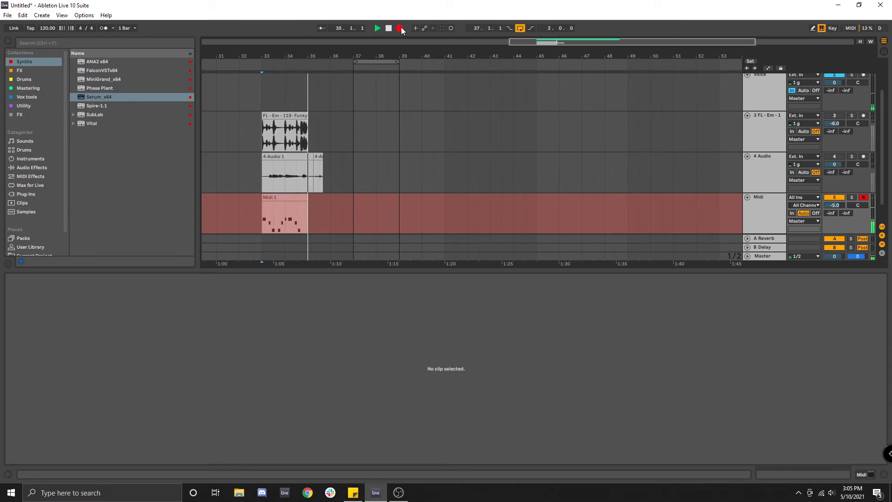
{"action": "left_click", "coordinate": [400, 28]}
{"action": "left_click", "coordinate": [377, 28]}
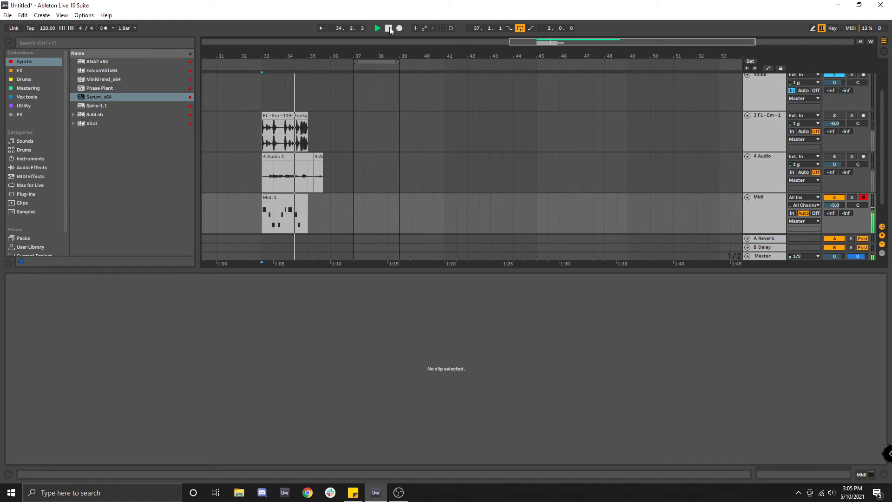
{"action": "left_click", "coordinate": [389, 29]}
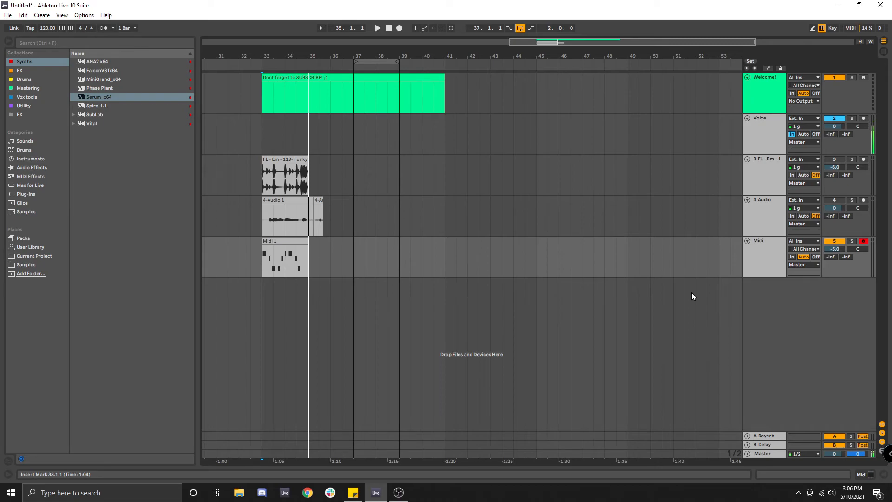
Step: Rename the MIDI track as Synth
{"action": "right_click", "coordinate": [757, 245]}
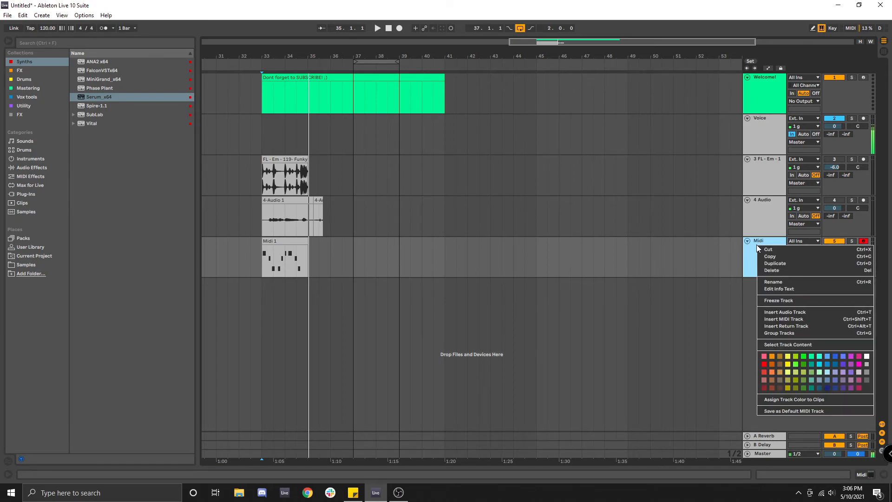
{"action": "left_click", "coordinate": [772, 282]}
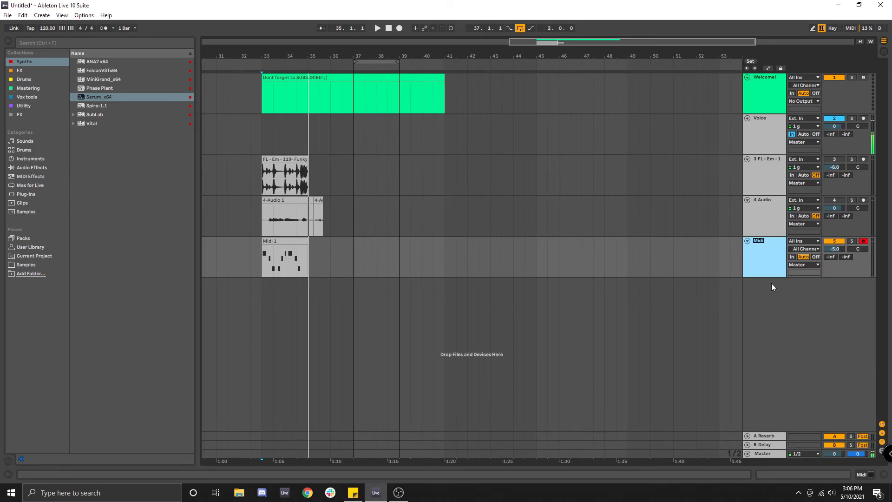
{"action": "type", "text": "Synth"}
{"action": "key", "text": "Return"}
Step: Rename the 4 Audio track as Vocal
{"action": "right_click", "coordinate": [768, 217]}
{"action": "left_click", "coordinate": [785, 256]}
{"action": "type", "text": "V"}
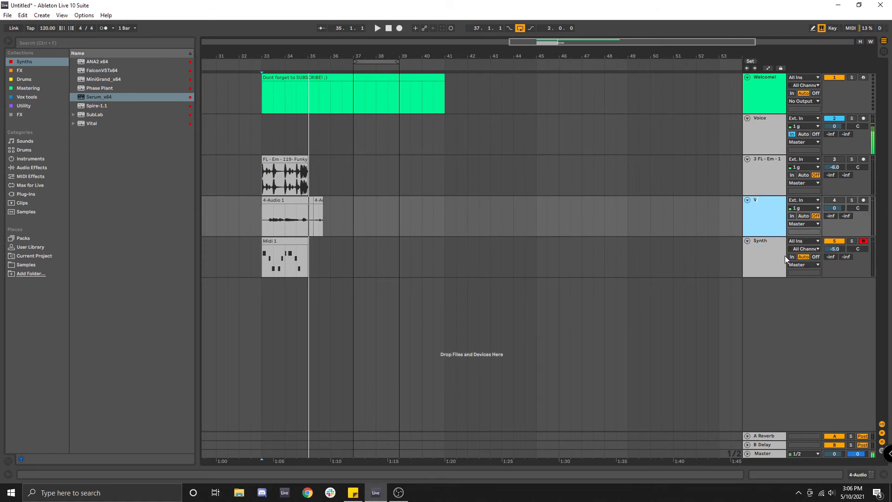
{"action": "type", "text": "ocal"}
{"action": "key", "text": "Return"}
Step: Color the Vocal track magenta and the Synth track green
{"action": "right_click", "coordinate": [768, 226]}
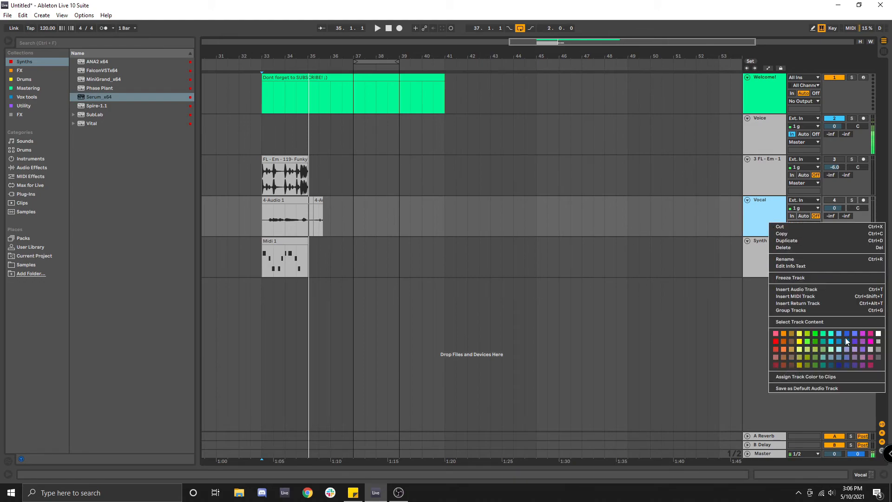
{"action": "left_click", "coordinate": [861, 336]}
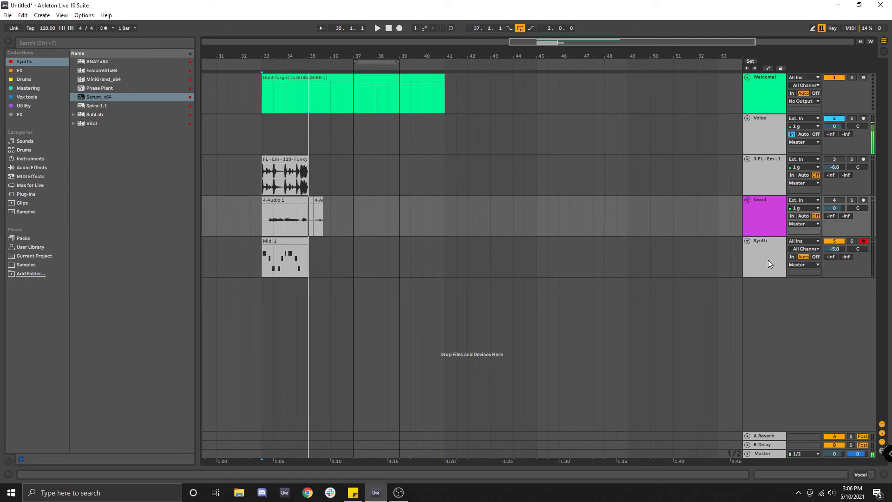
{"action": "right_click", "coordinate": [764, 255]}
{"action": "left_click", "coordinate": [809, 365]}
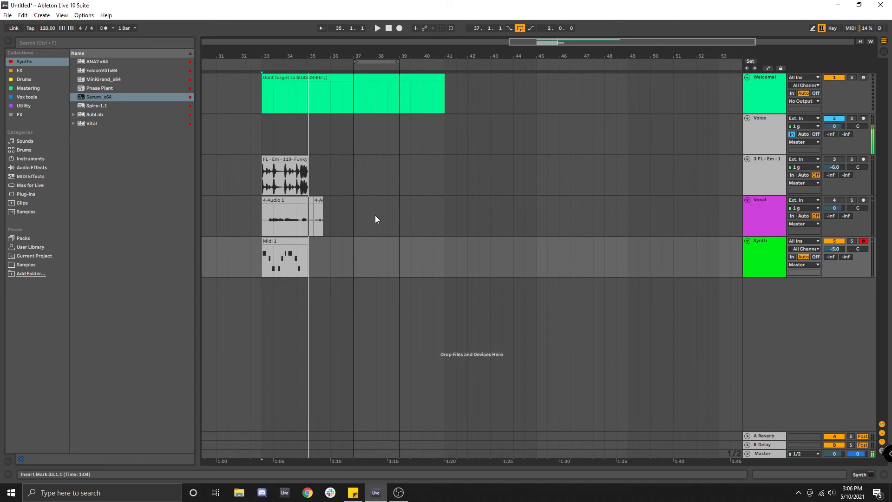
Step: Assign each track's color to its clips on the Vocal and Synth tracks
{"action": "right_click", "coordinate": [766, 219]}
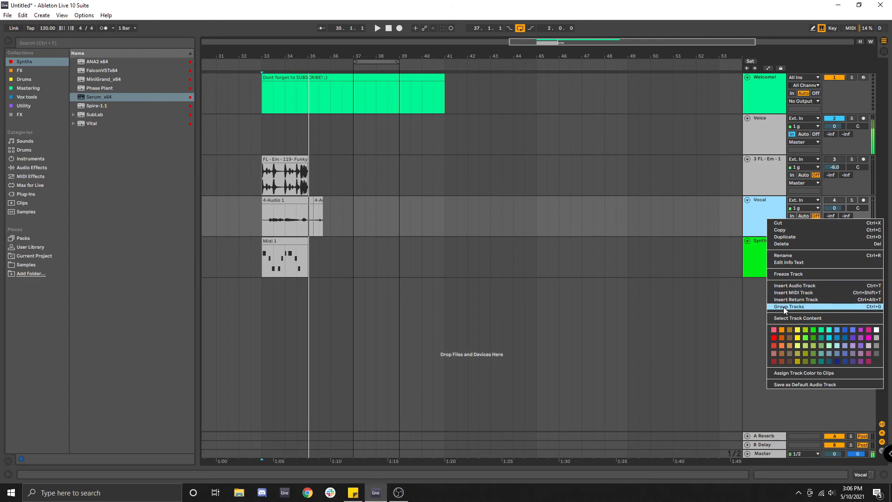
{"action": "left_click", "coordinate": [807, 373]}
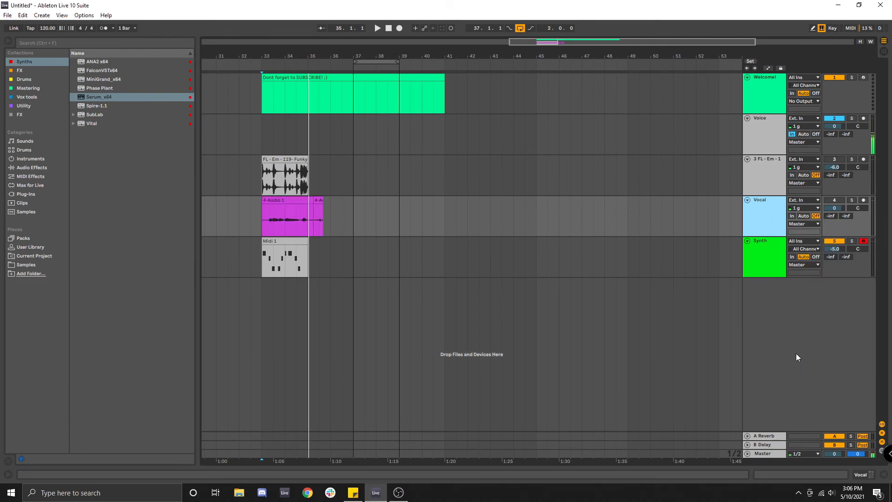
{"action": "right_click", "coordinate": [766, 259]}
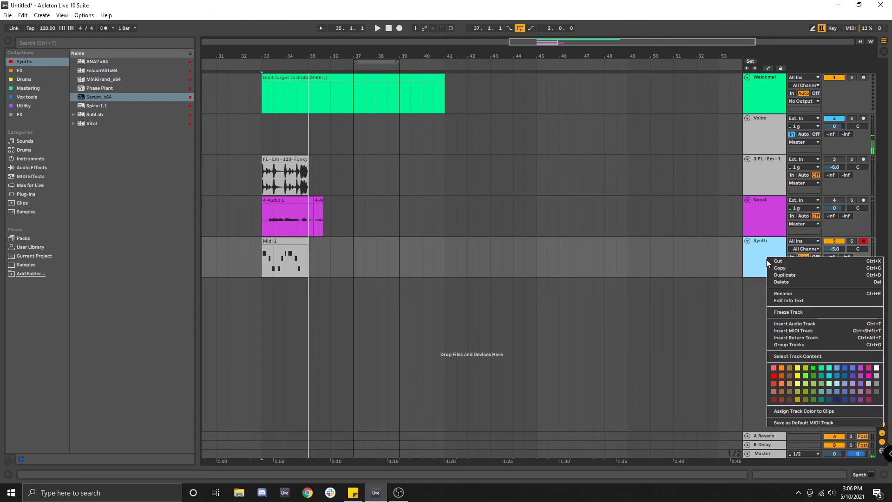
{"action": "left_click", "coordinate": [794, 411]}
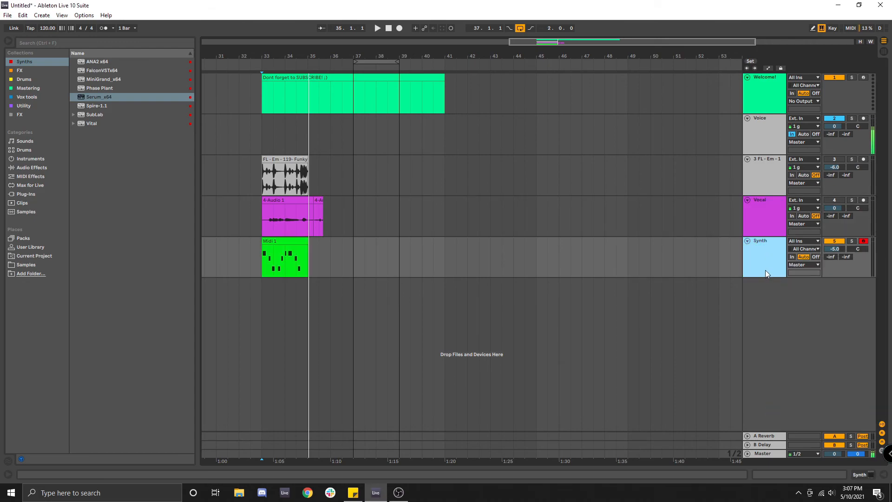